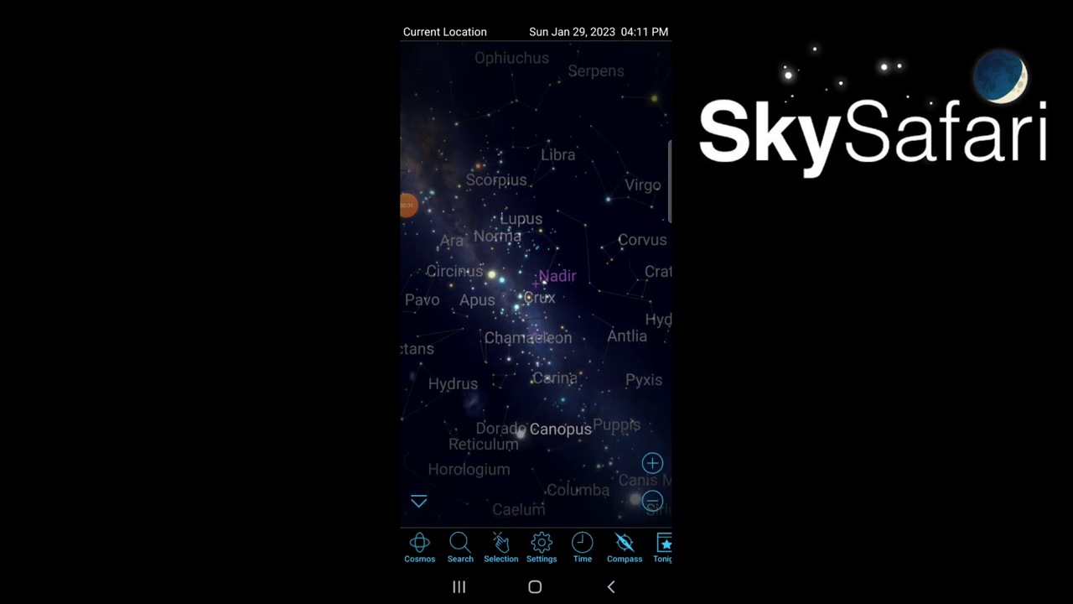
# Find C/2022 E3 (ZTF) under Brightest Comets in SkySafari and centre the chart on it
pyautogui.click(459, 546)
pyautogui.click(500, 354)
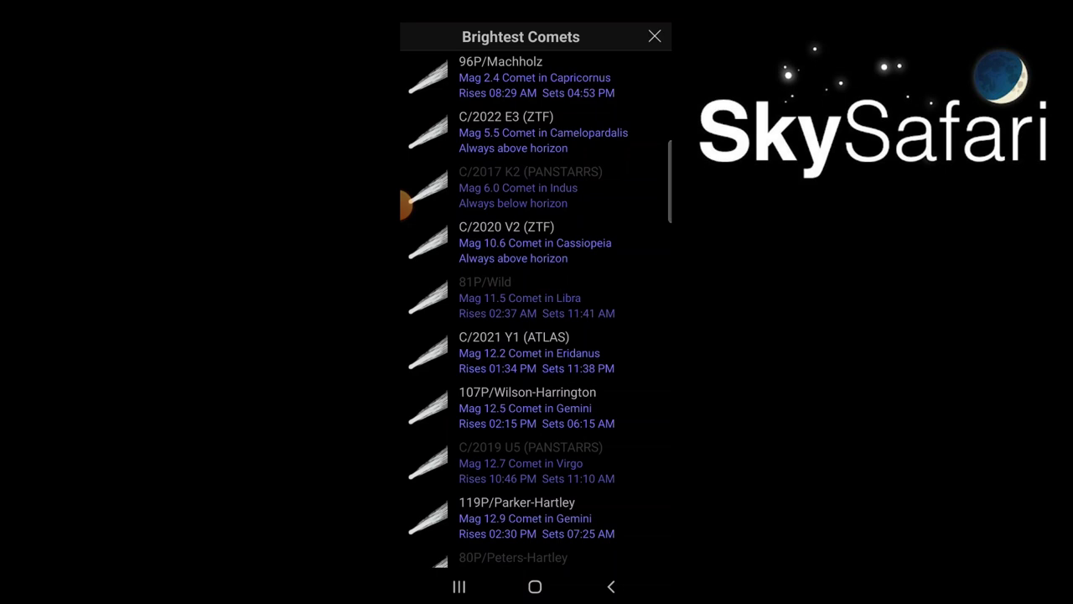
pyautogui.click(512, 132)
pyautogui.click(419, 547)
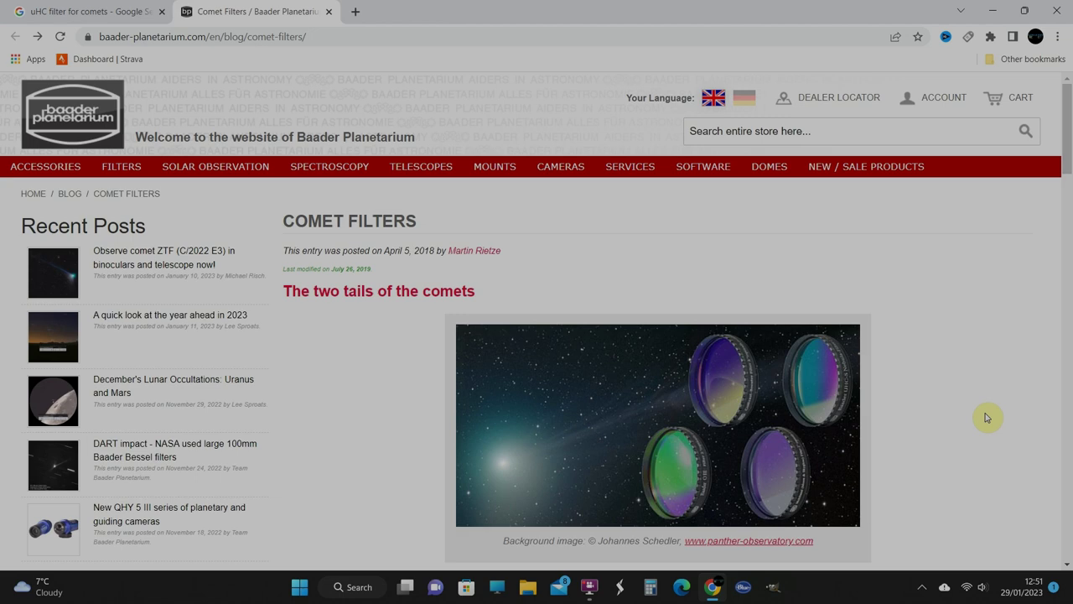
pyautogui.scroll(-4, 986, 416)
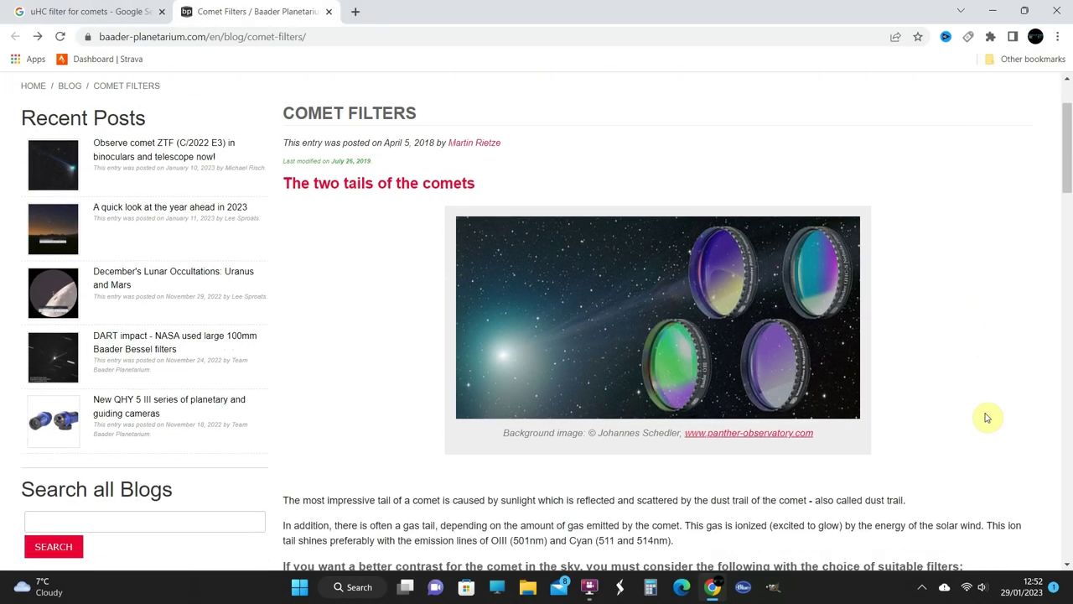
pyautogui.scroll(-5, 985, 417)
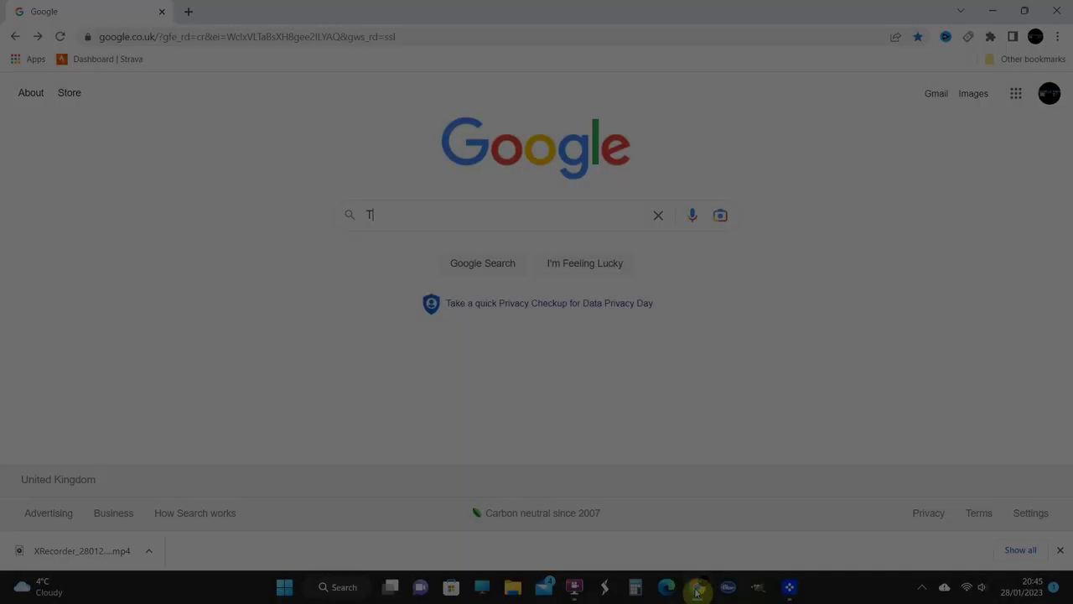
# Look up the comet C/2022 E3 (ZTF) on TheSkyLive and scroll to its RA/Dec coordinates
pyautogui.write('he')
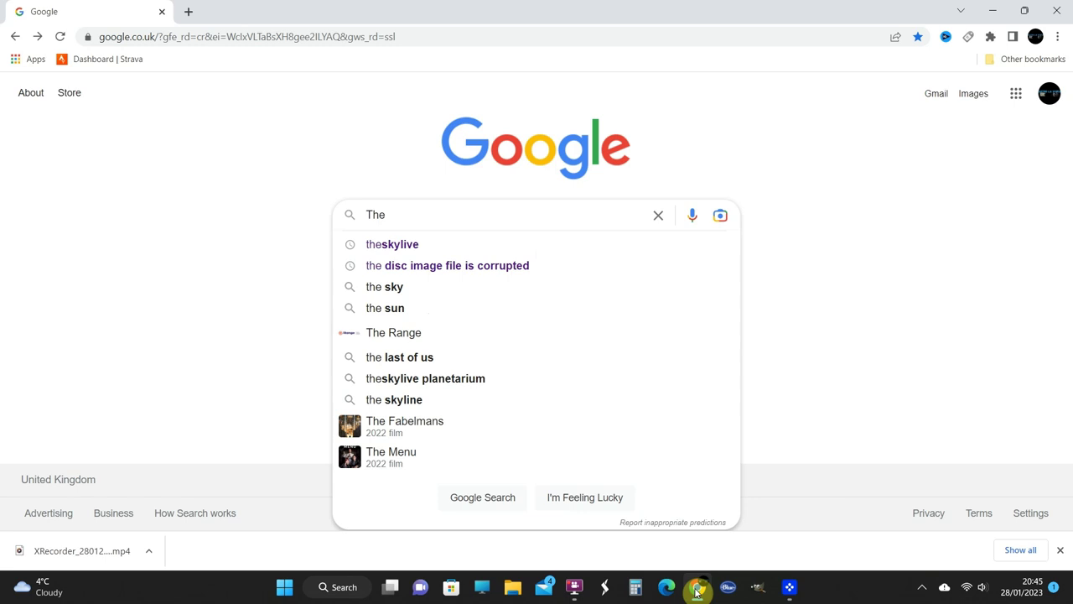
pyautogui.write('Skylive')
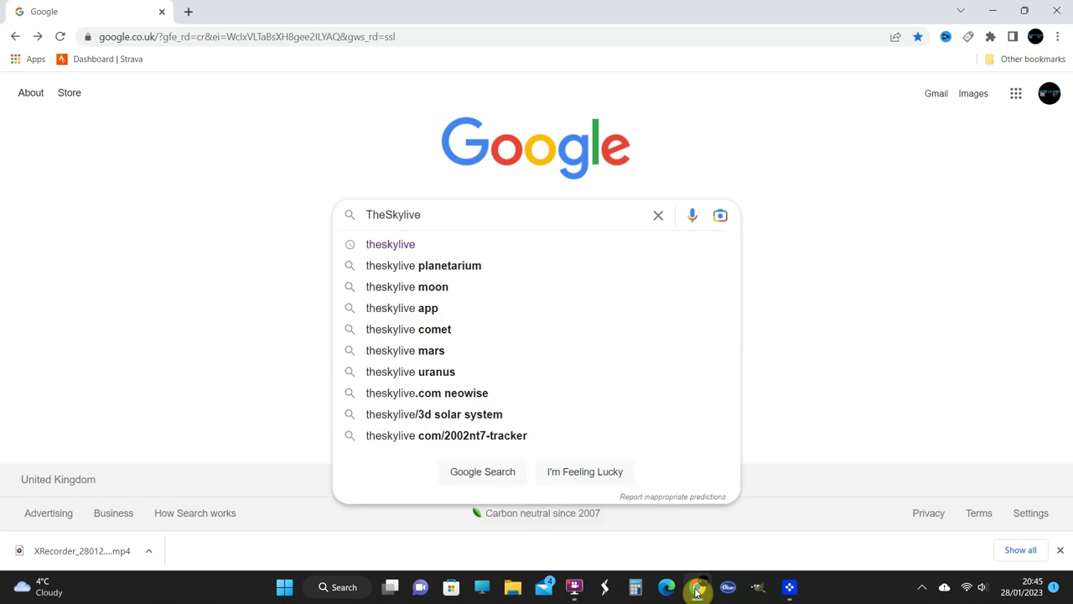
pyautogui.click(400, 245)
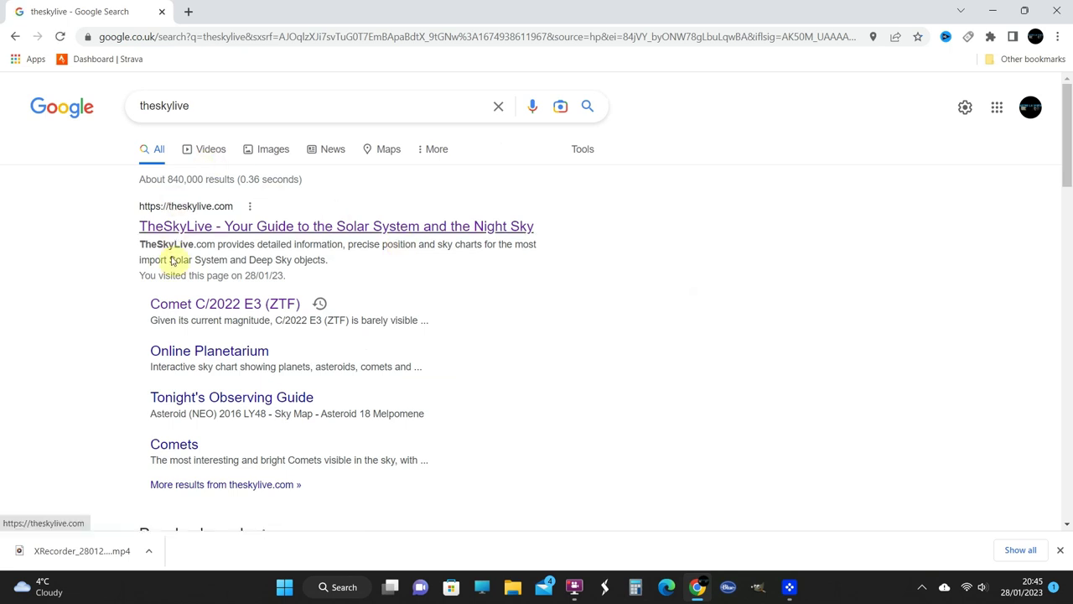
pyautogui.click(196, 304)
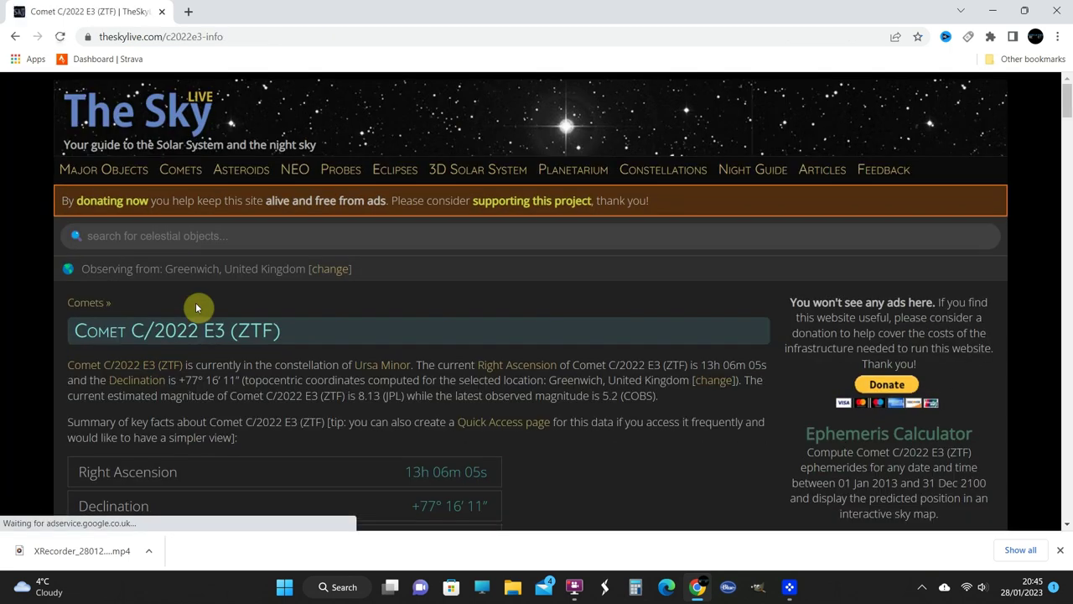
pyautogui.scroll(-1, 677, 463)
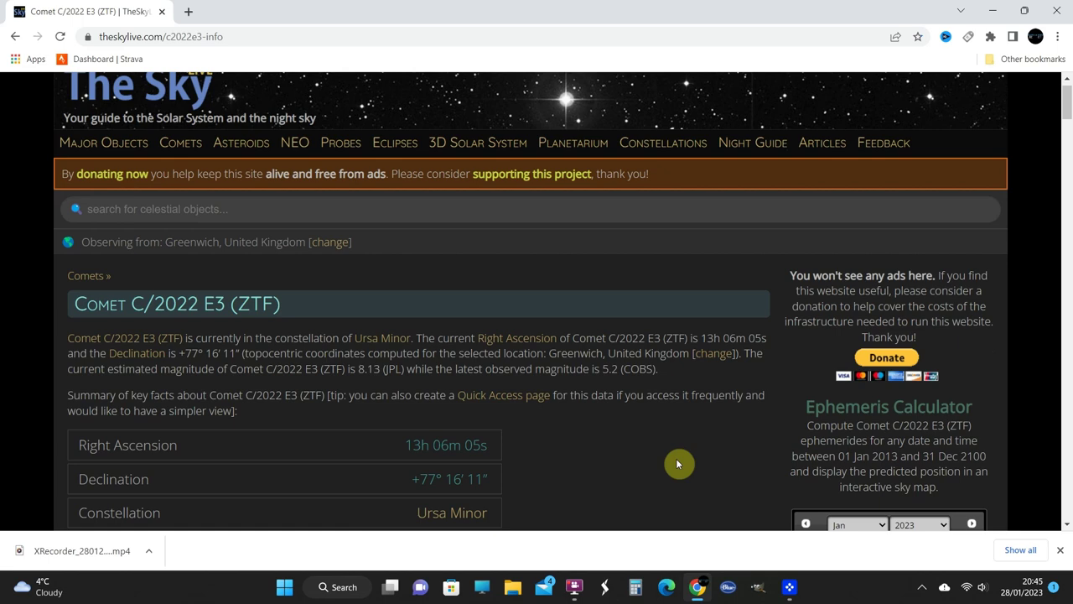
pyautogui.scroll(-2, 677, 464)
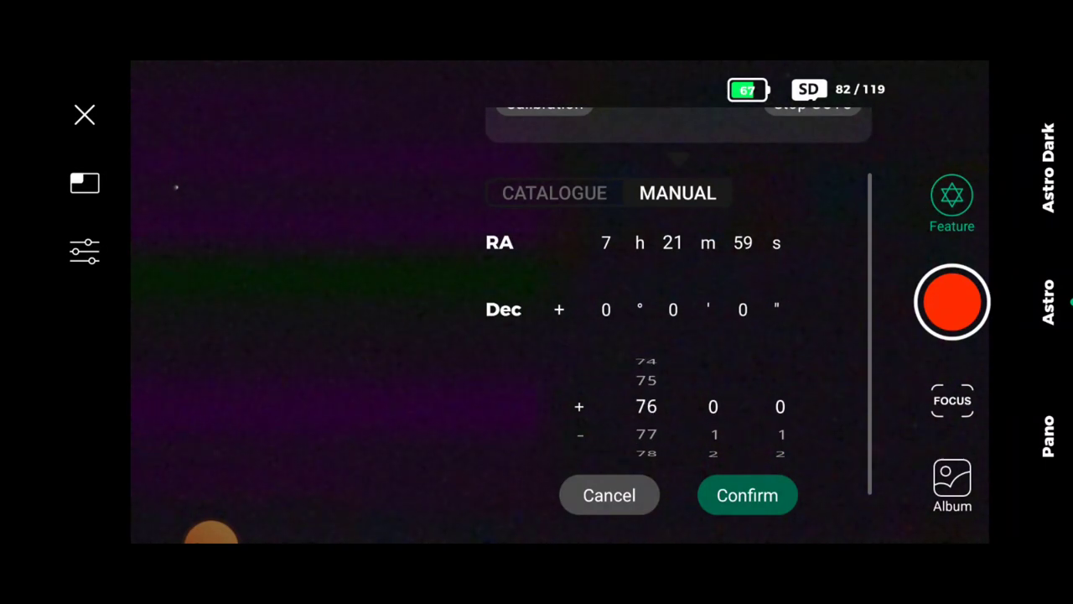
# Set declination to +76°16'49" in the MANUAL tab and confirm to start the GOTO
pyautogui.moveTo(713, 434); pyautogui.dragTo(714, 368)
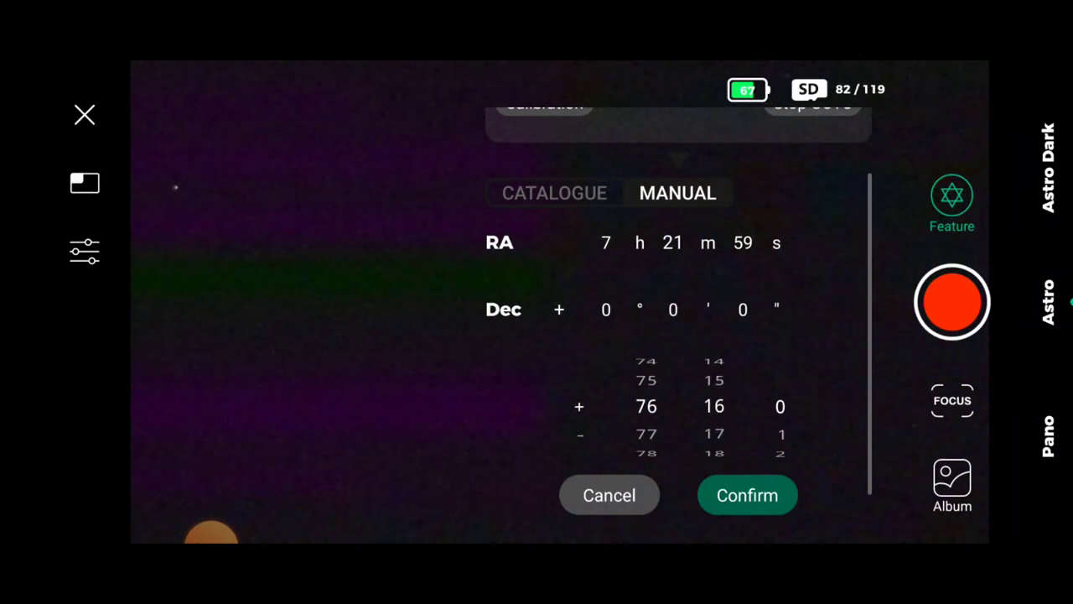
pyautogui.moveTo(779, 434); pyautogui.dragTo(780, 369)
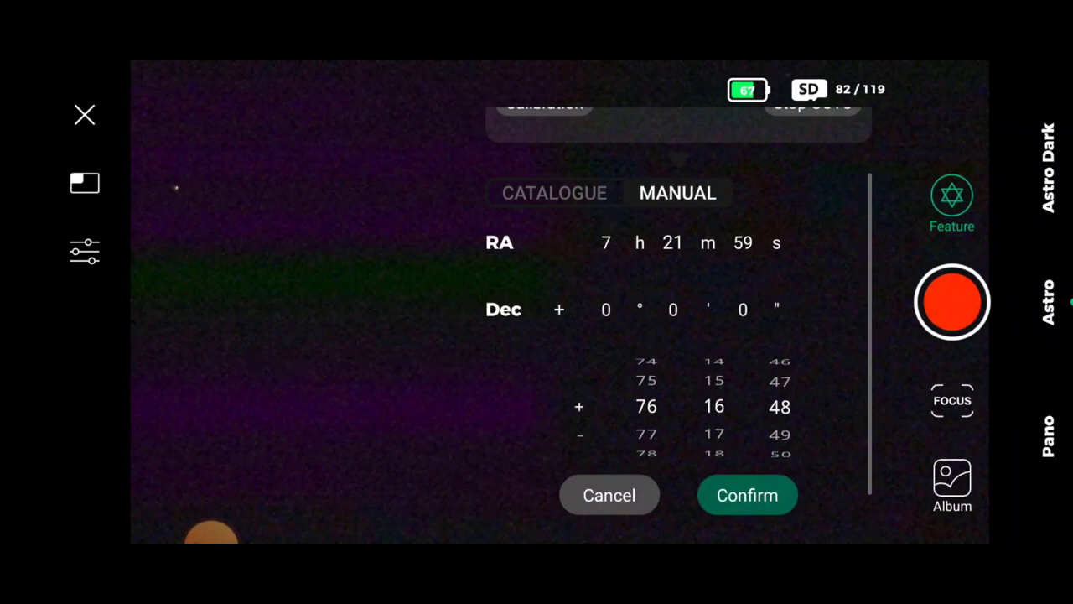
pyautogui.click(747, 377)
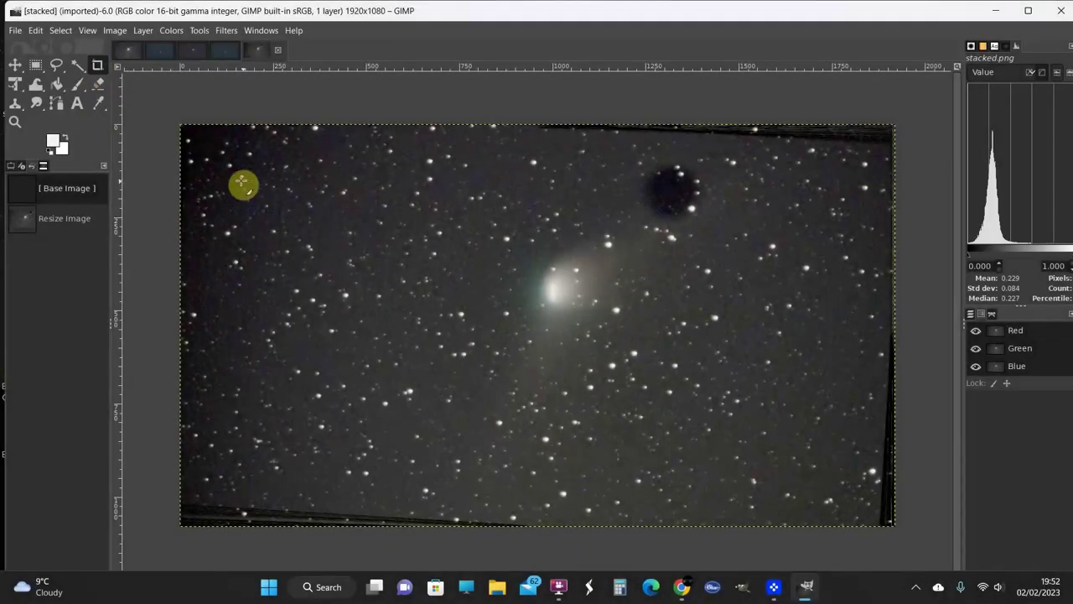
# Crop the stacked comet image to 1361x870, trimming away the dark edges
pyautogui.moveTo(236, 176)
pyautogui.mouseDown()
pyautogui.moveTo(404, 358)
pyautogui.moveTo(676, 503)
pyautogui.moveTo(713, 490)
pyautogui.moveTo(758, 497)
pyautogui.moveTo(742, 501)
pyautogui.mouseUp()
pyautogui.moveTo(595, 378); pyautogui.dragTo(561, 368)
pyautogui.click(290, 463)
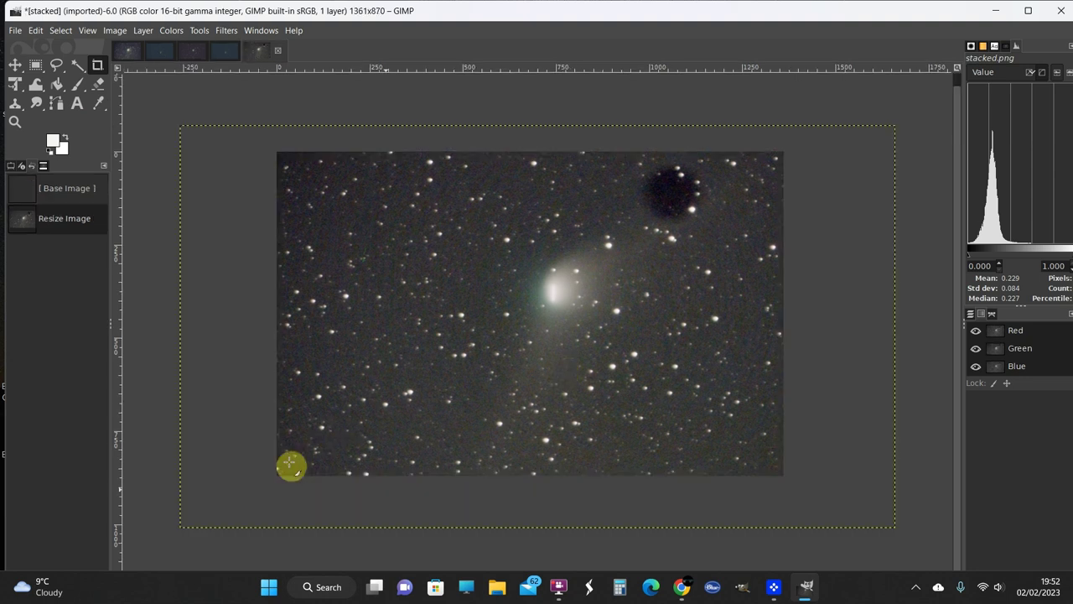
# Clone nearby clean sky over the dark blotch near the top right
pyautogui.click(16, 107)
pyautogui.click(687, 211)
pyautogui.click(677, 201)
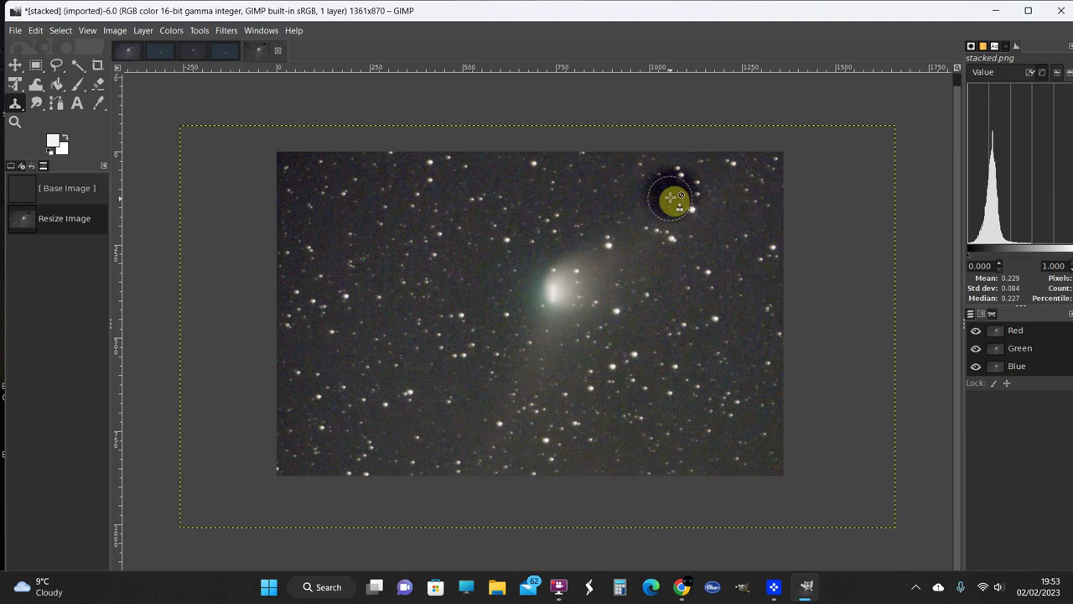
pyautogui.keyDown('ctrl'); pyautogui.click(591, 199); pyautogui.keyUp('ctrl')
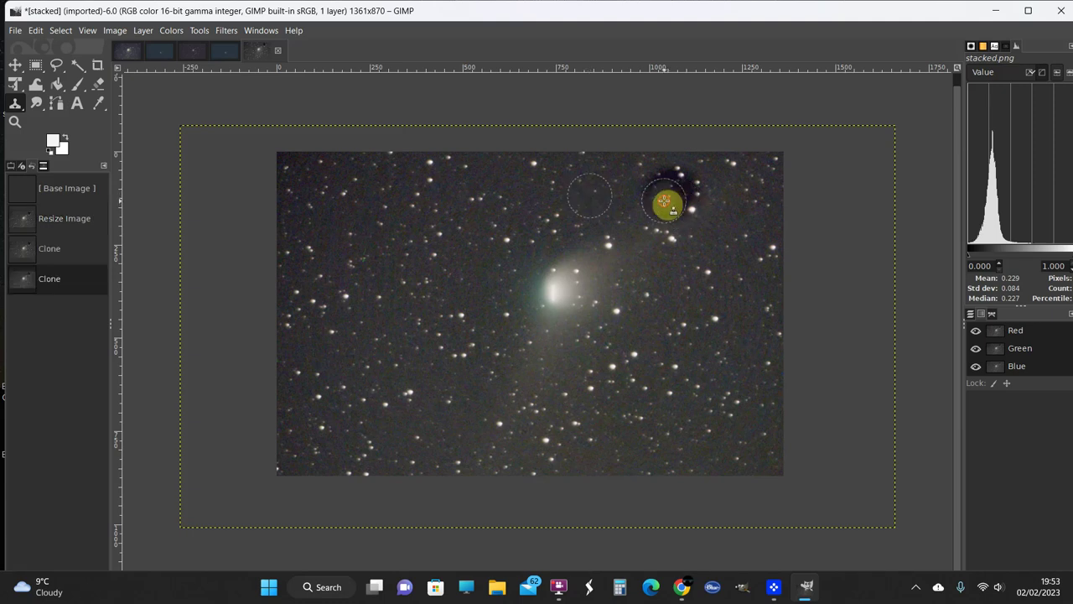
pyautogui.moveTo(664, 201)
pyautogui.mouseDown()
pyautogui.moveTo(696, 198)
pyautogui.moveTo(663, 180)
pyautogui.moveTo(686, 204)
pyautogui.mouseUp()
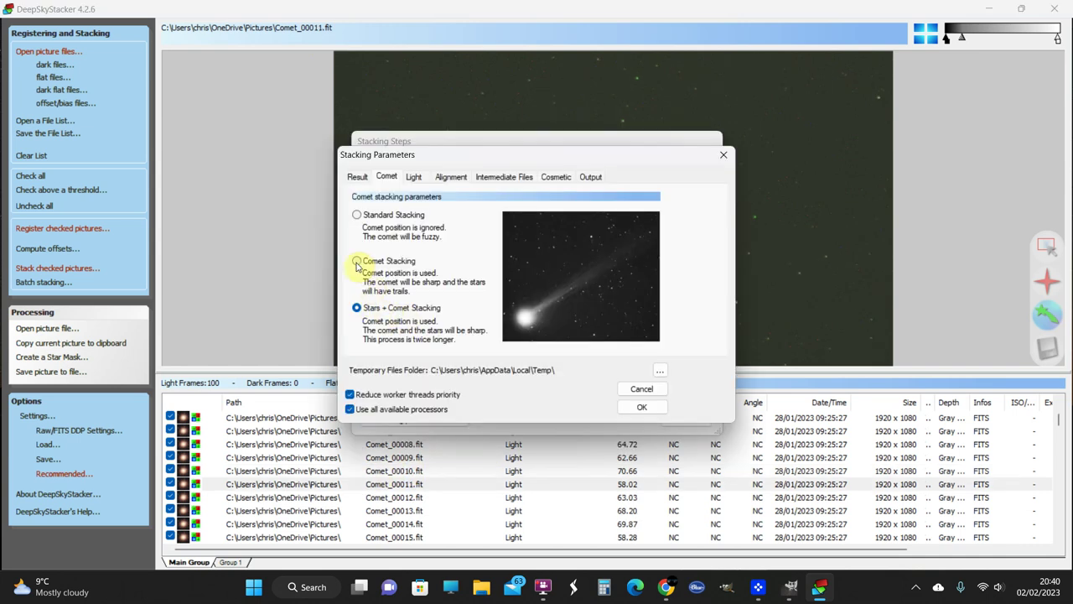
# Select Comet Stacking in the Comet stacking parameters and accept it
pyautogui.click(357, 261)
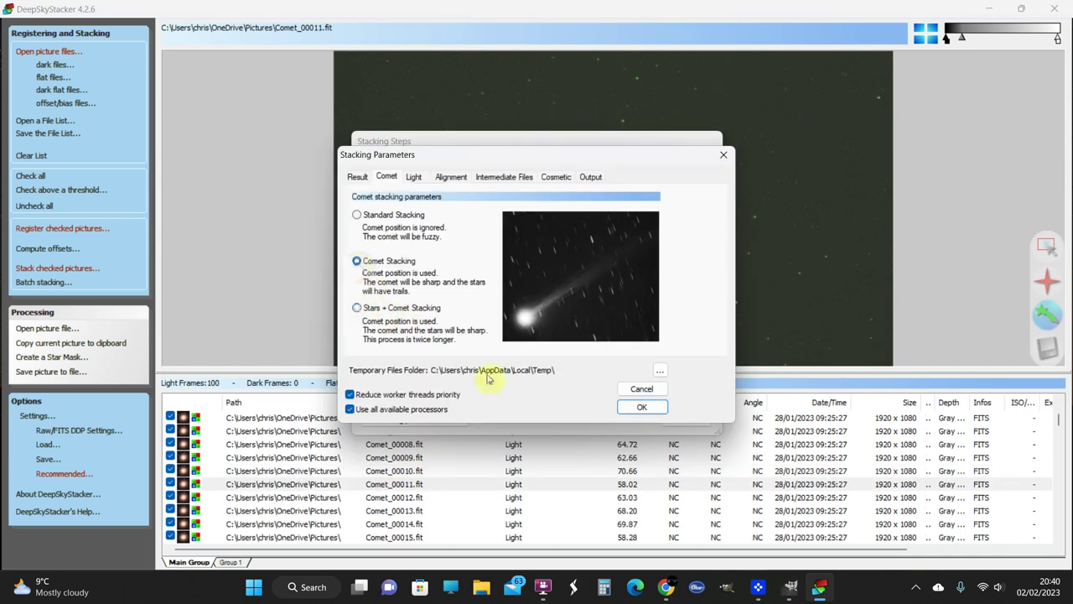
pyautogui.click(640, 408)
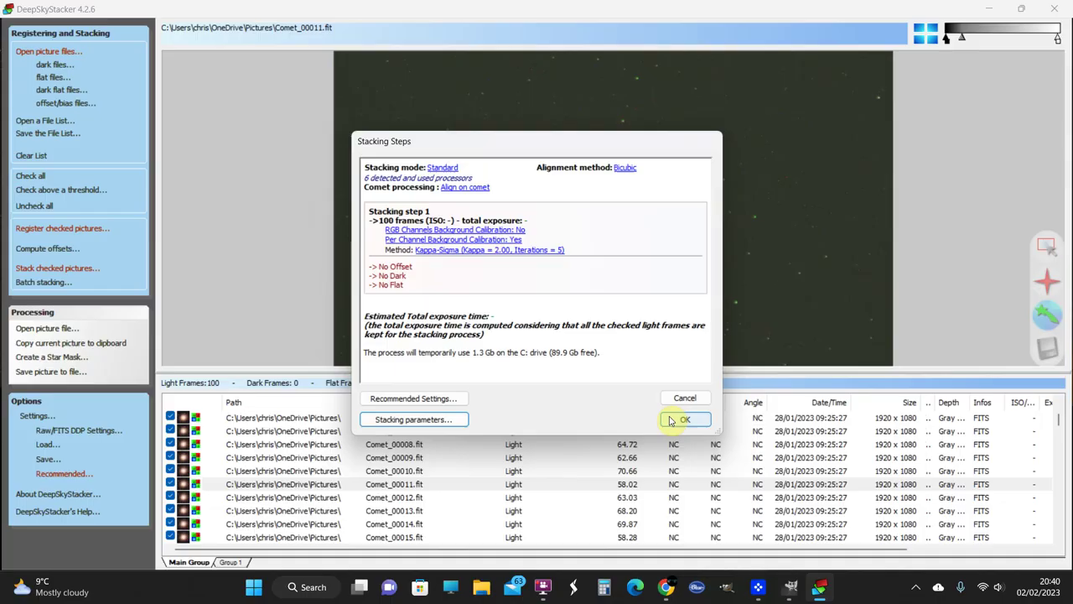